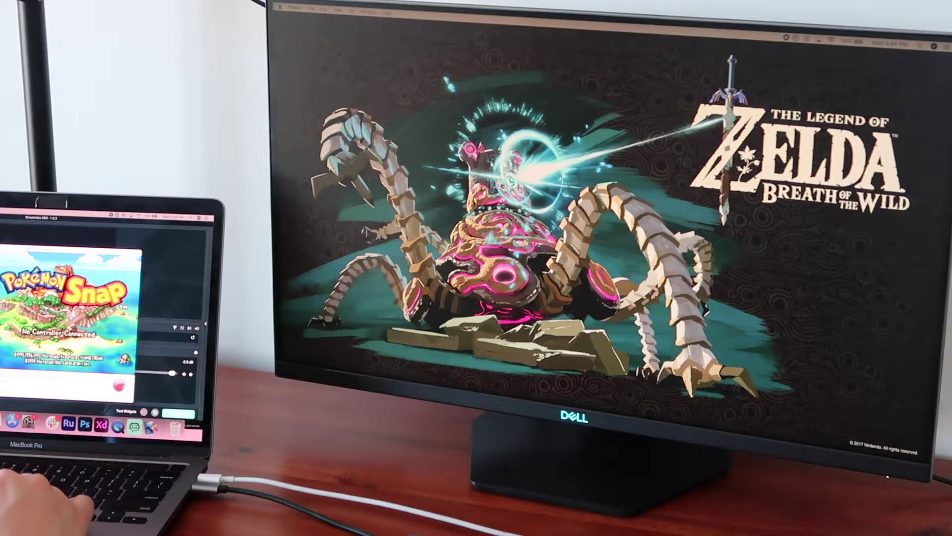
- Move the Elgato Video Capture window to the external monitor and make its game preview full screen
left_click_drag(70, 250, 573, 123)
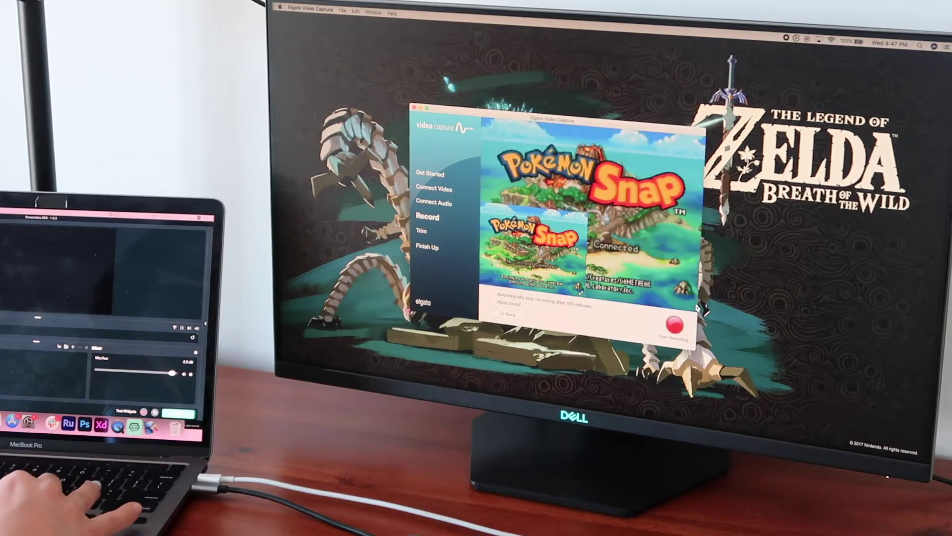
left_click_drag(575, 119, 604, 111)
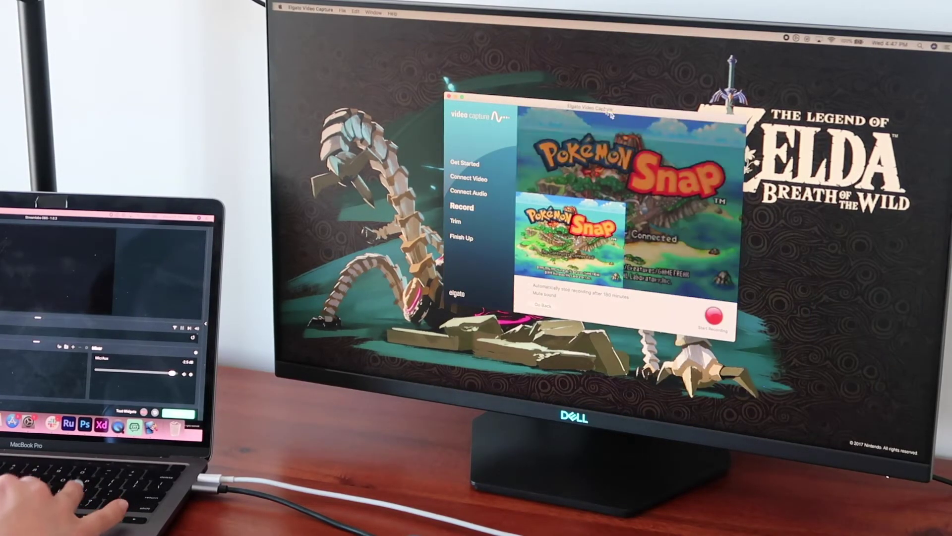
double_click(727, 295)
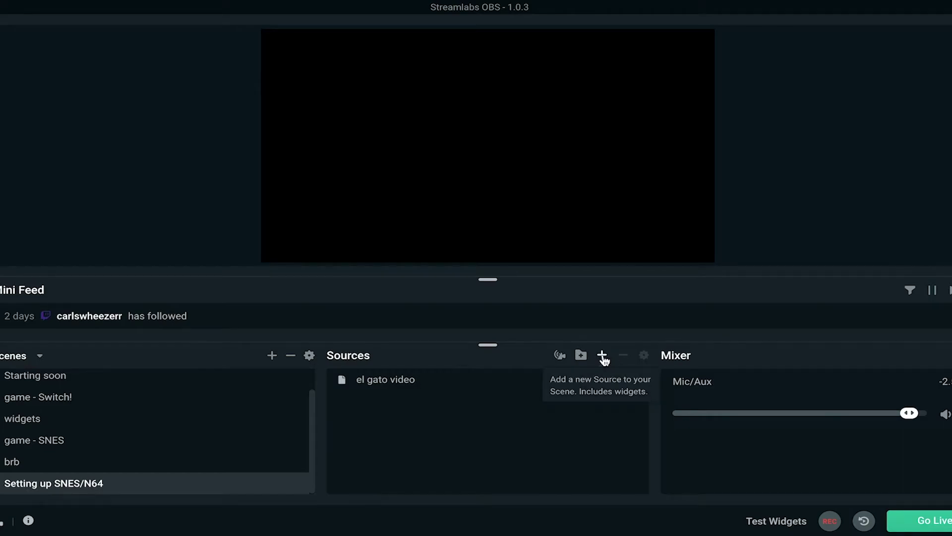
- In Streamlabs OBS, add a new Display Capture source named Display Capture (1) to the Setting up SNES/N64 scene
left_click(602, 356)
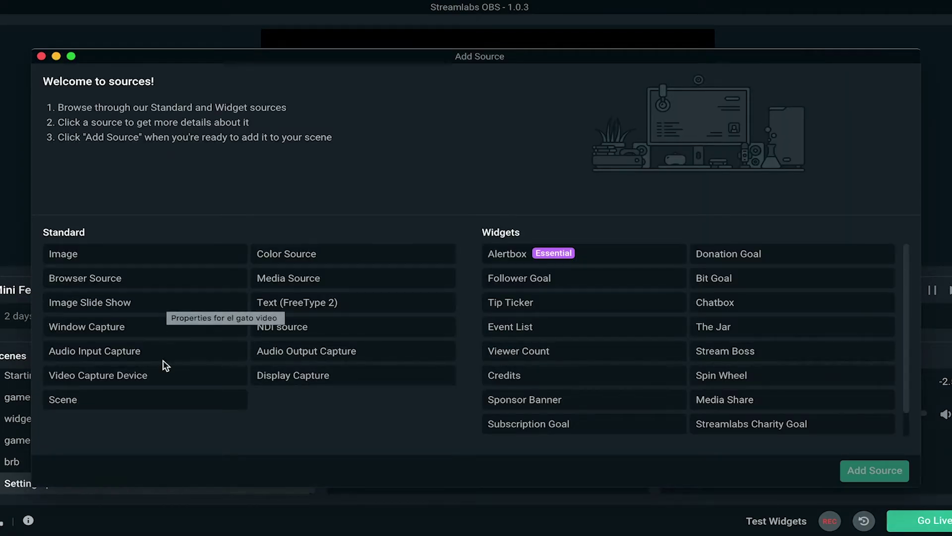
left_click(291, 379)
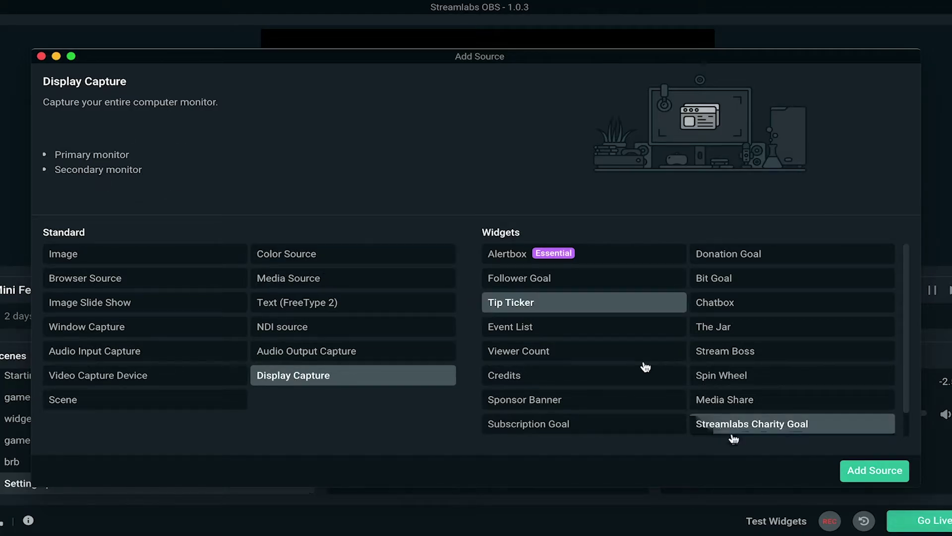
left_click(871, 472)
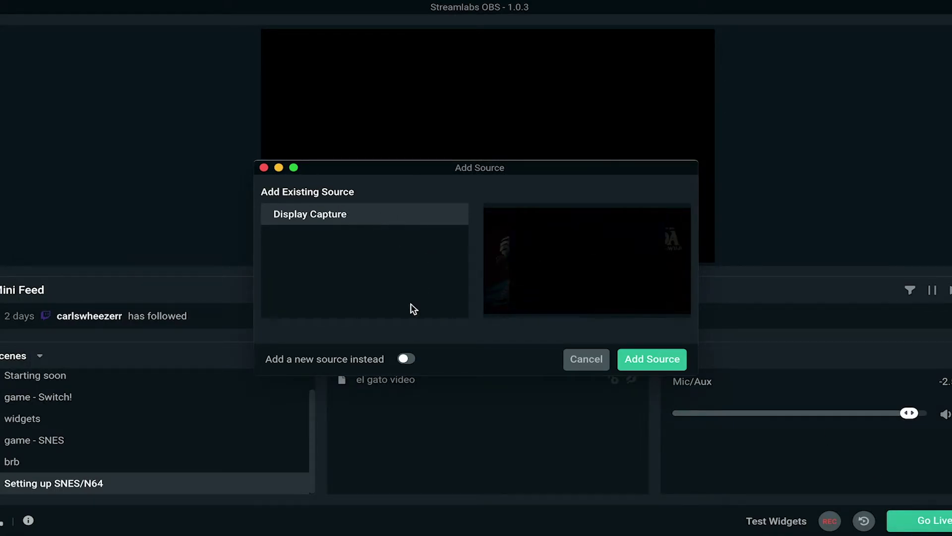
left_click(404, 360)
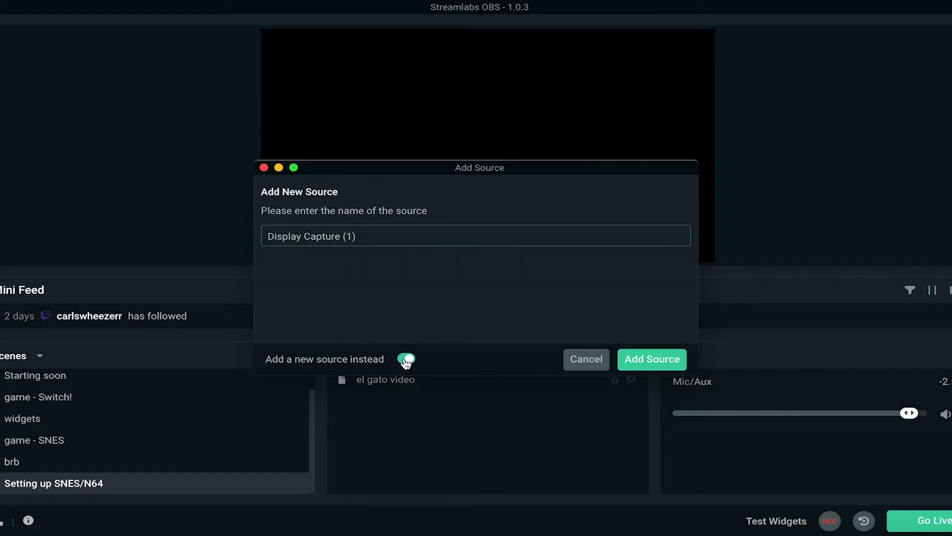
left_click(383, 233)
left_click(661, 360)
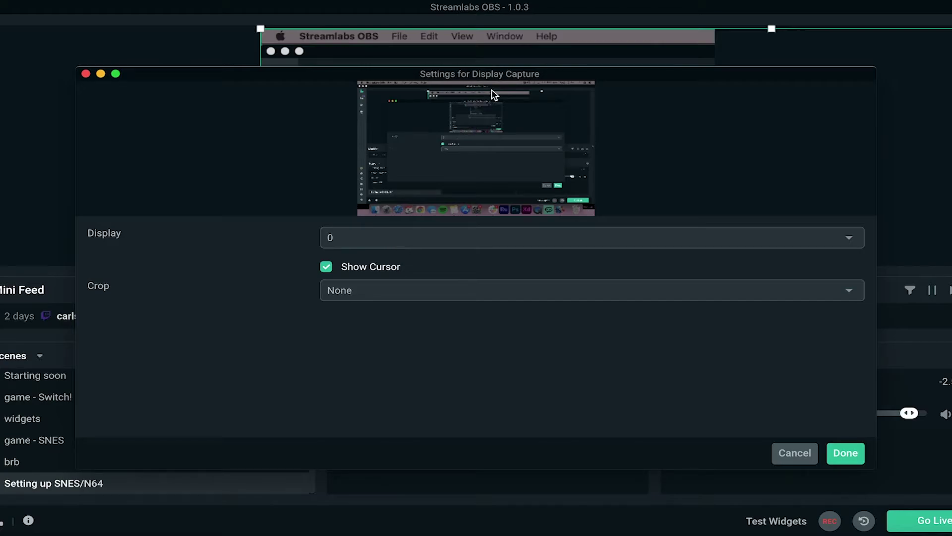
- Set the Display Capture source to capture display 1 and accept its settings
left_click(474, 239)
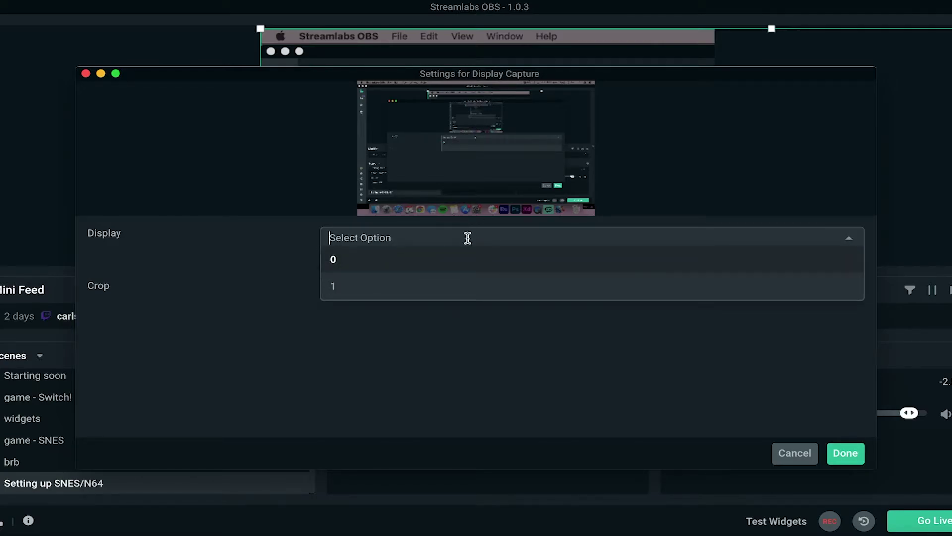
left_click(410, 294)
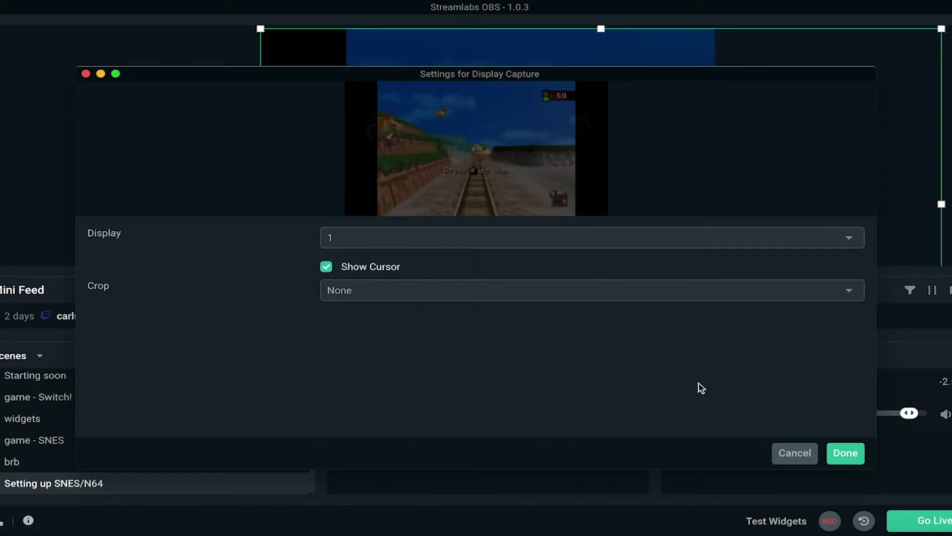
left_click(850, 453)
- Scale the display capture down and position it so it fills the whole scene canvas
left_click_drag(484, 133, 505, 134)
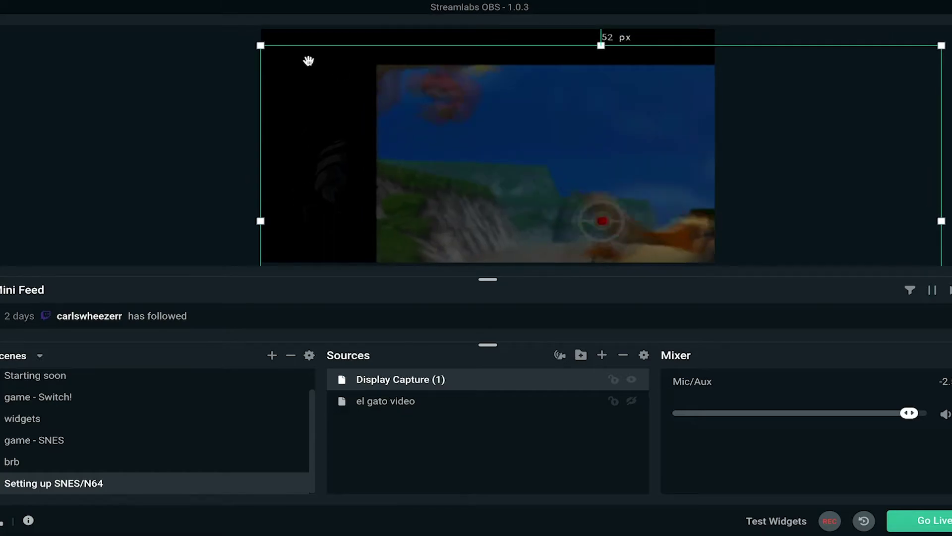
left_click_drag(260, 45, 486, 159)
left_click_drag(591, 212, 360, 76)
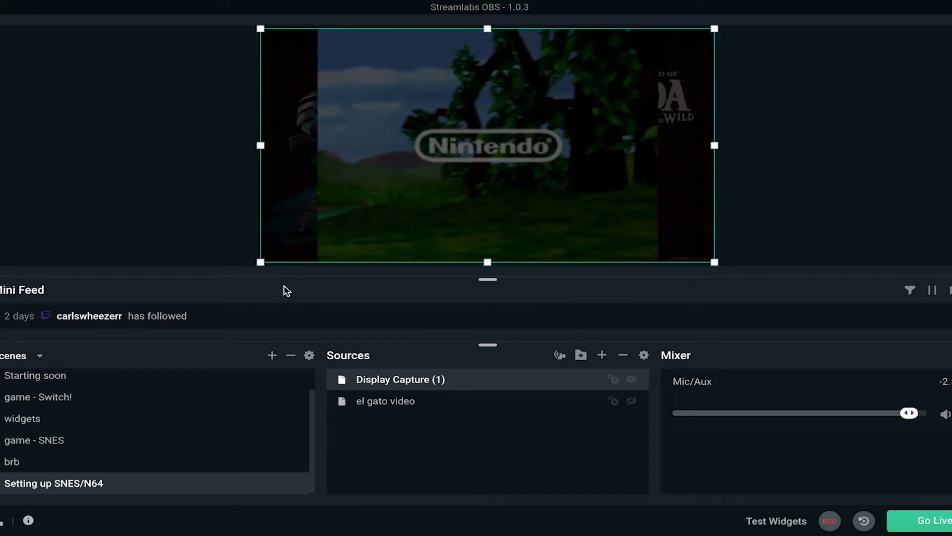
left_click(246, 176)
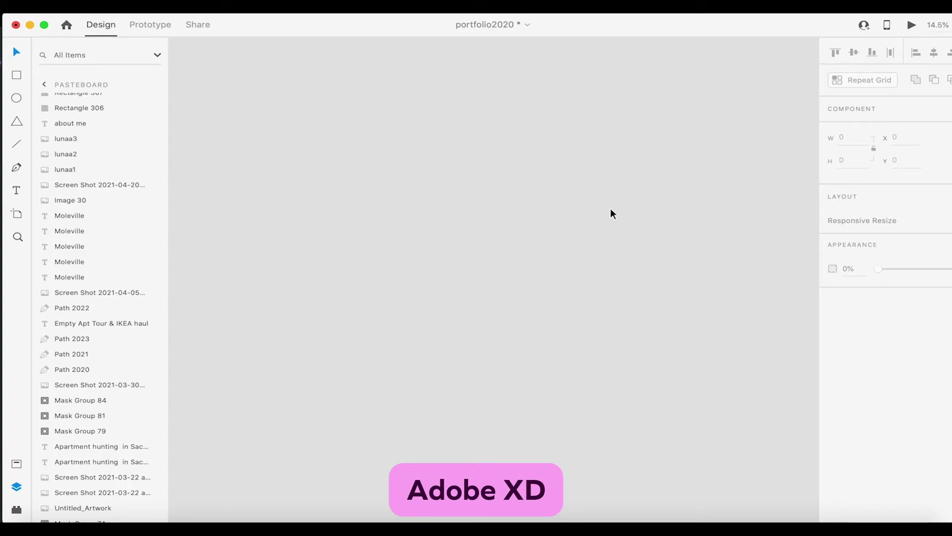
- In Adobe XD, hide the layers list and create a new artboard 800 wide by 600 high on an empty pasteboard area
key("super+y")
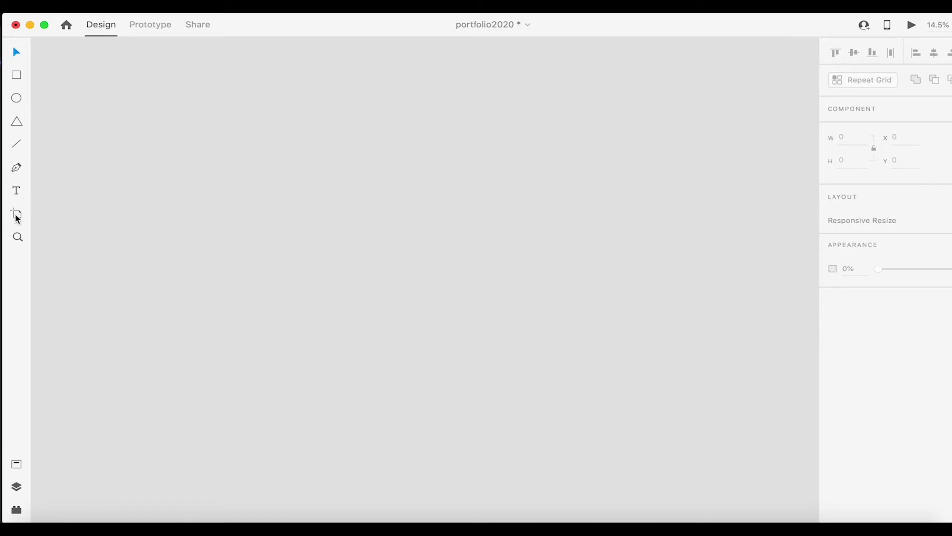
scroll(356, 239, "up", 1)
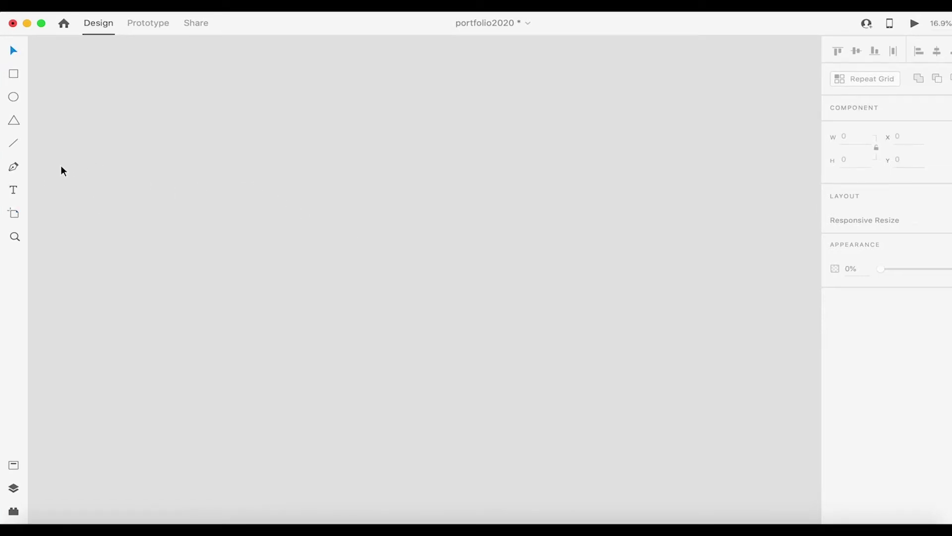
left_click(15, 217)
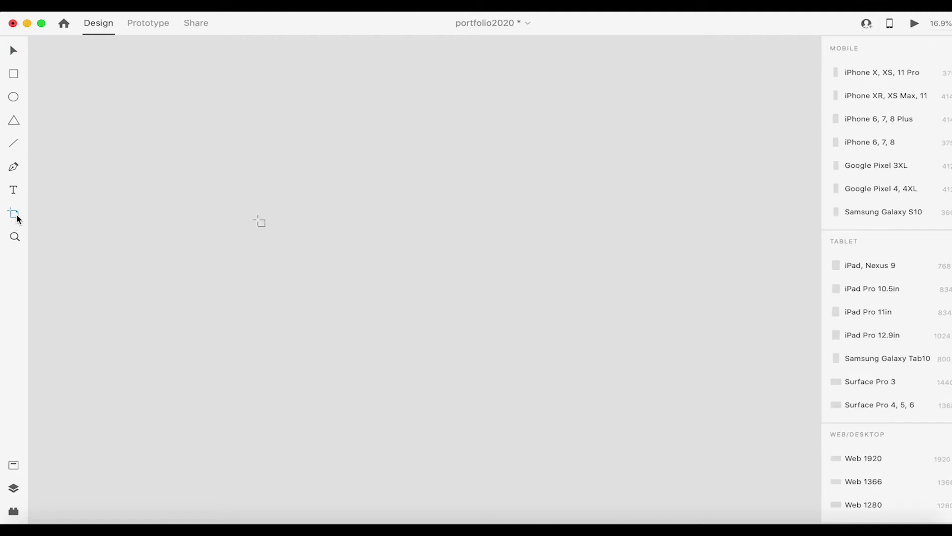
left_click_drag(282, 219, 436, 294)
left_click_drag(869, 109, 808, 108)
type("8")
left_click(860, 136)
type("600")
key("Return")
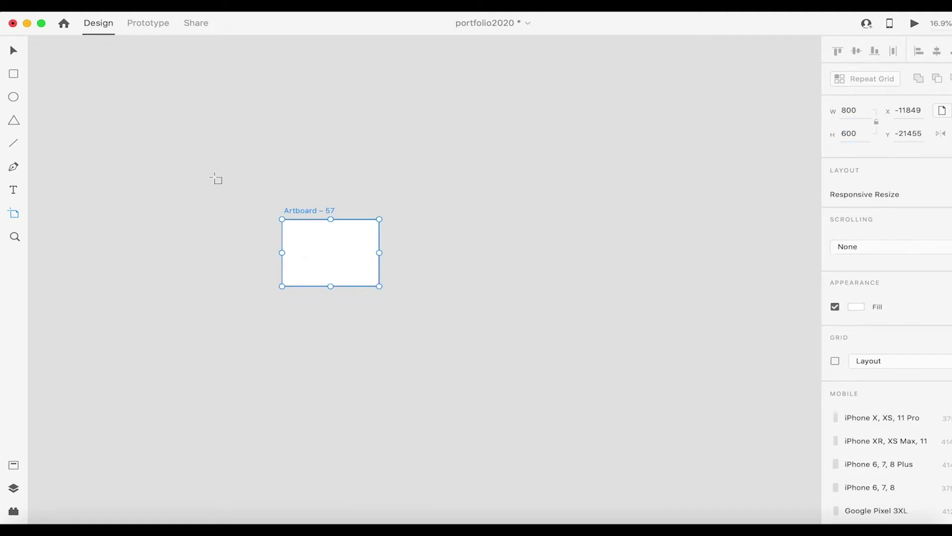
- Turn off the new artboard's fill so its background is transparent
key("v")
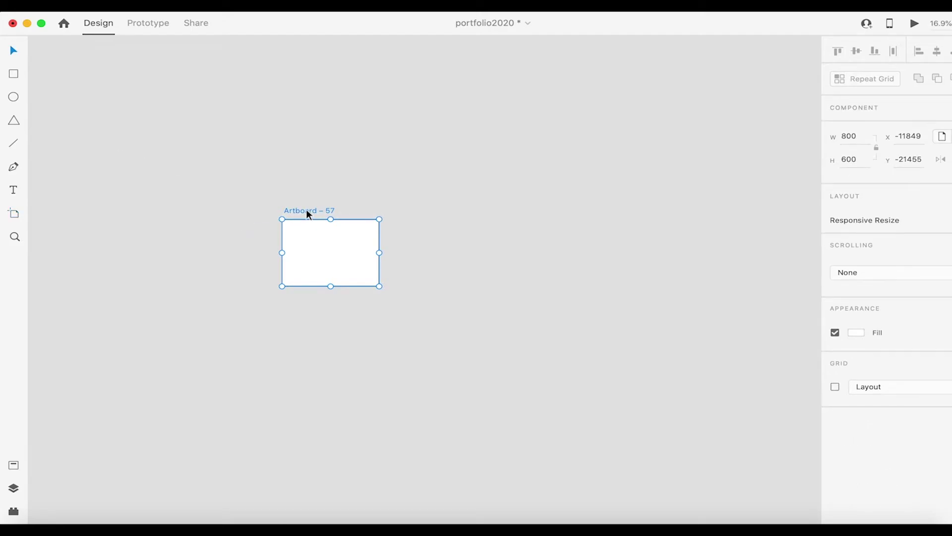
left_click(835, 333)
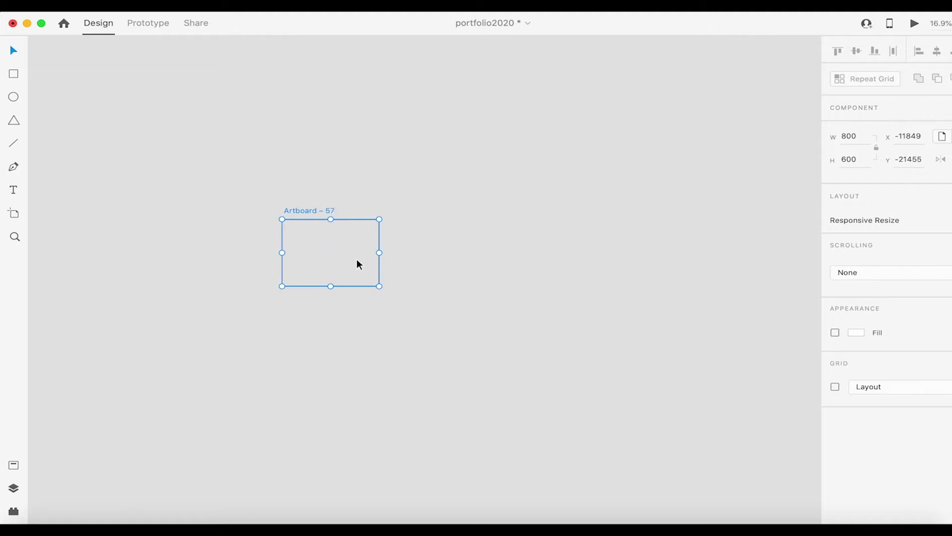
left_click(320, 201)
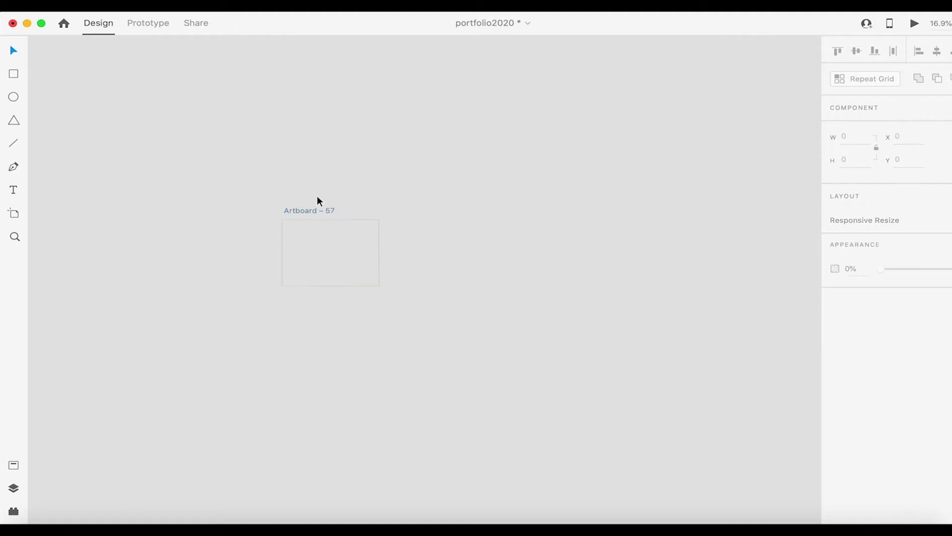
- Draw a full-height rectangle about 190 by 600 along the artboard's right edge
left_click(15, 81)
key("super+z")
key("super+shift+z")
key("super+z")
key("super+shift+z")
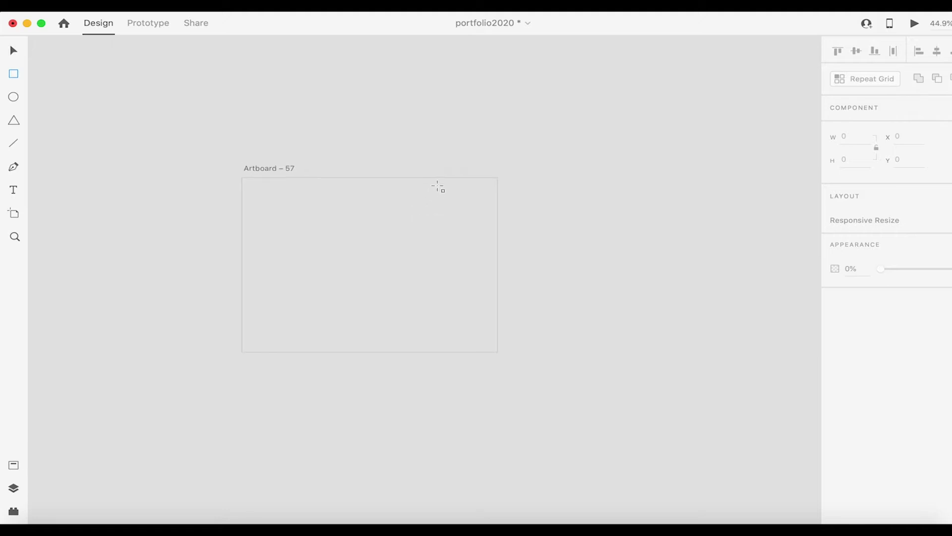
left_click_drag(437, 177, 497, 352)
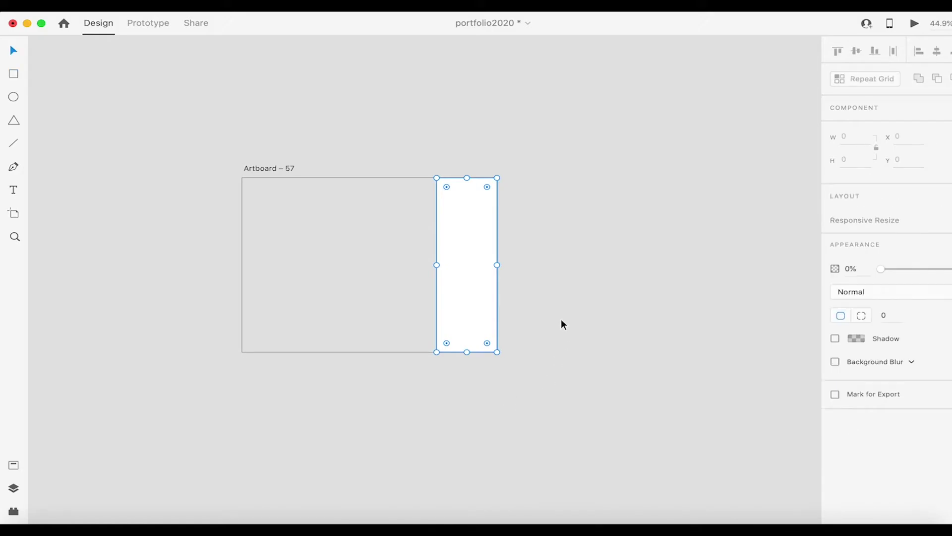
key("r")
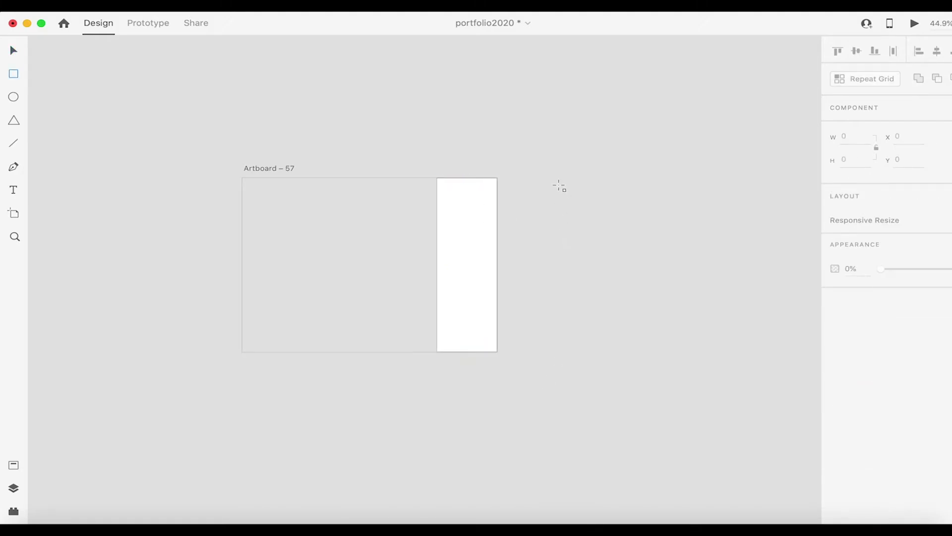
left_click_drag(559, 184, 631, 265)
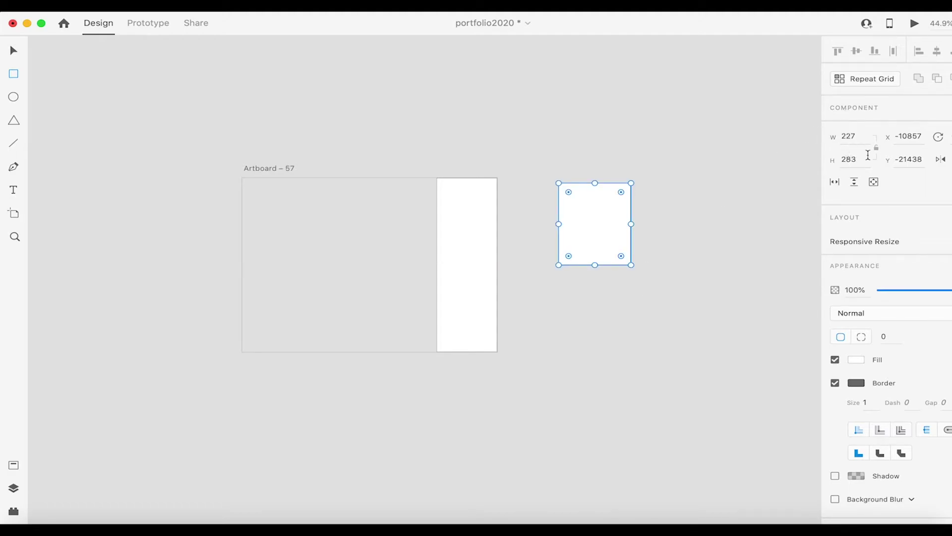
key("Delete")
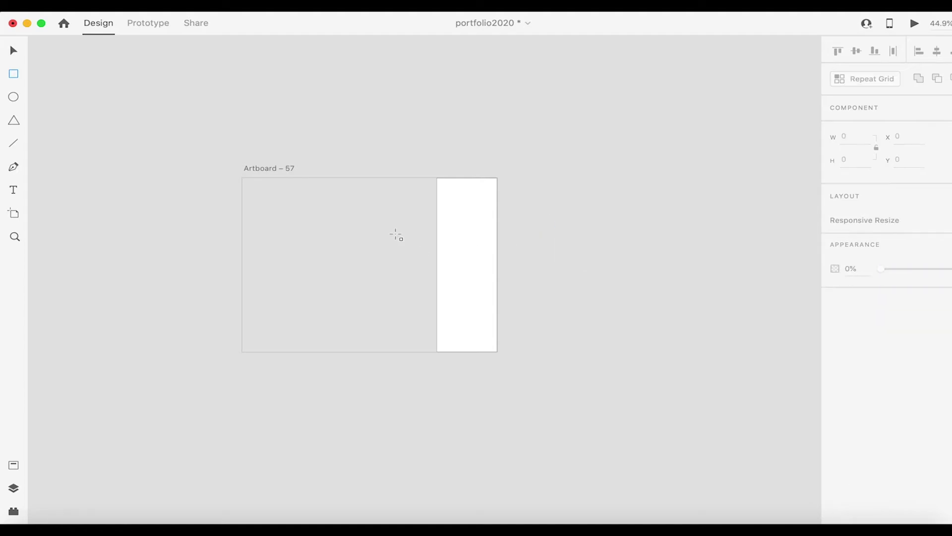
- Remove the border from the full-height rectangle and rename the artboard as snesn64
key("v")
left_click(457, 234)
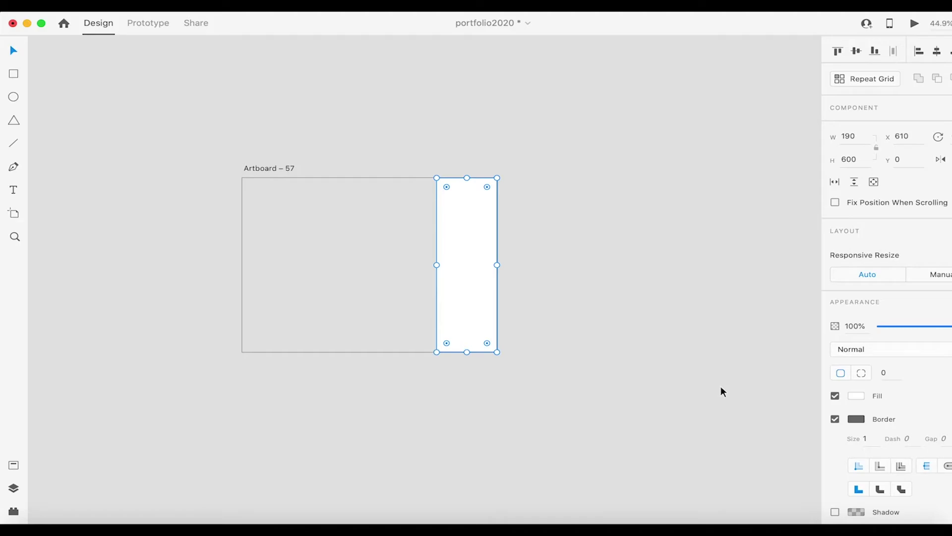
left_click(835, 420)
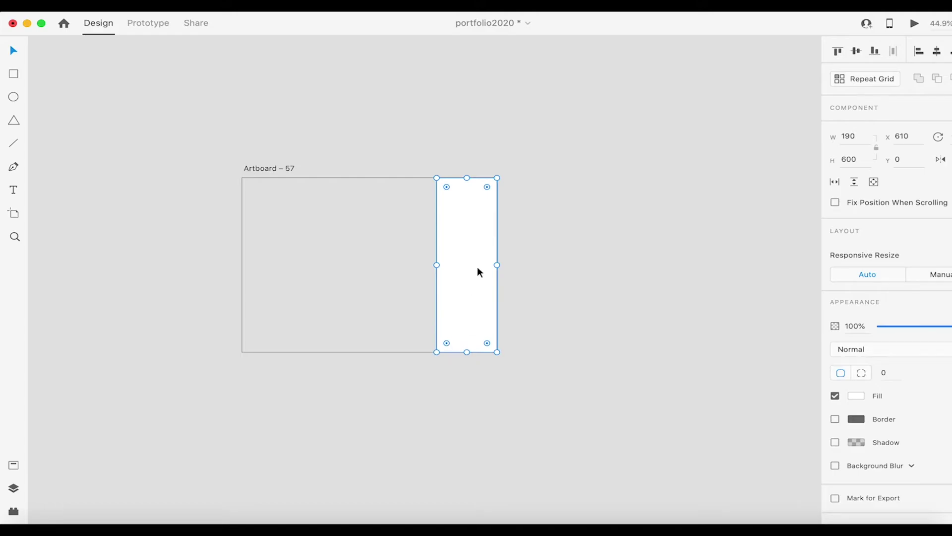
double_click(262, 168)
type("snesn64")
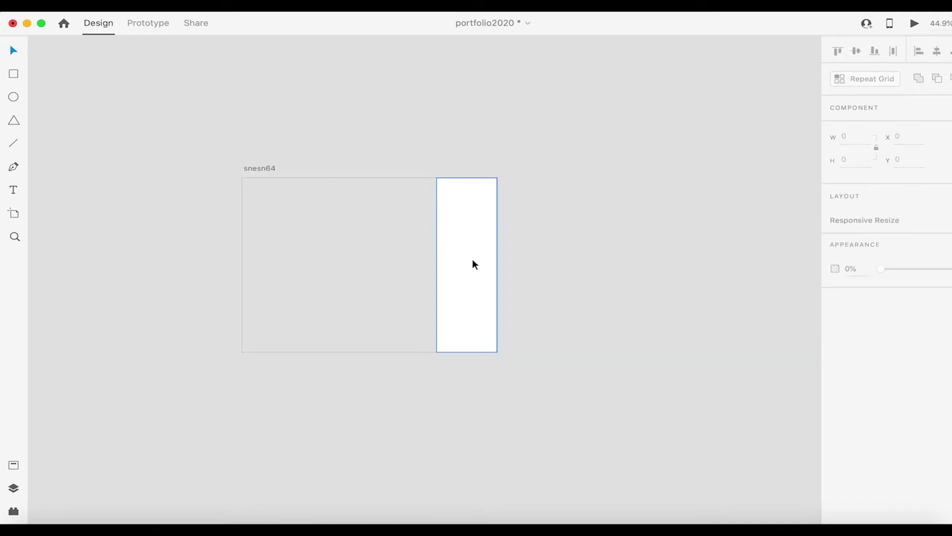
- Set the full-height rectangle's fill to solid black, #000000
left_click(461, 246)
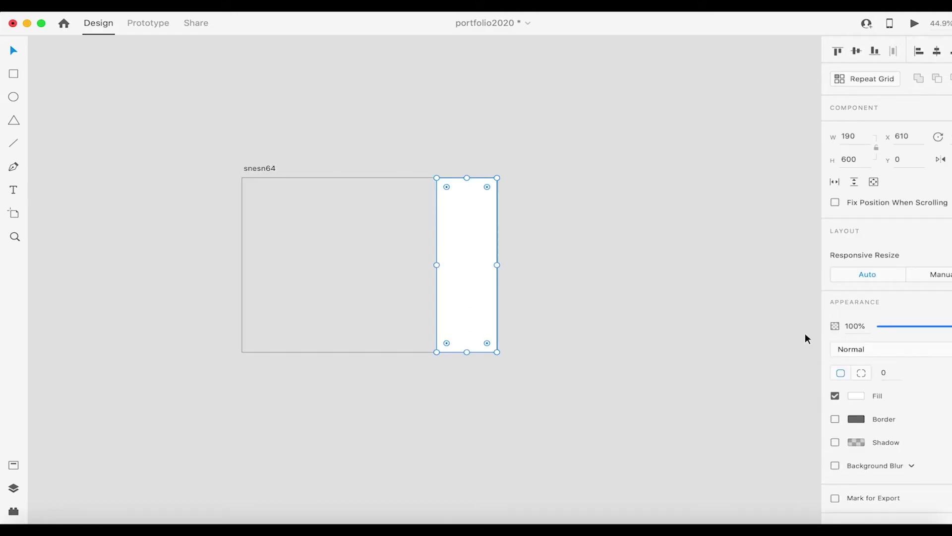
left_click(865, 400)
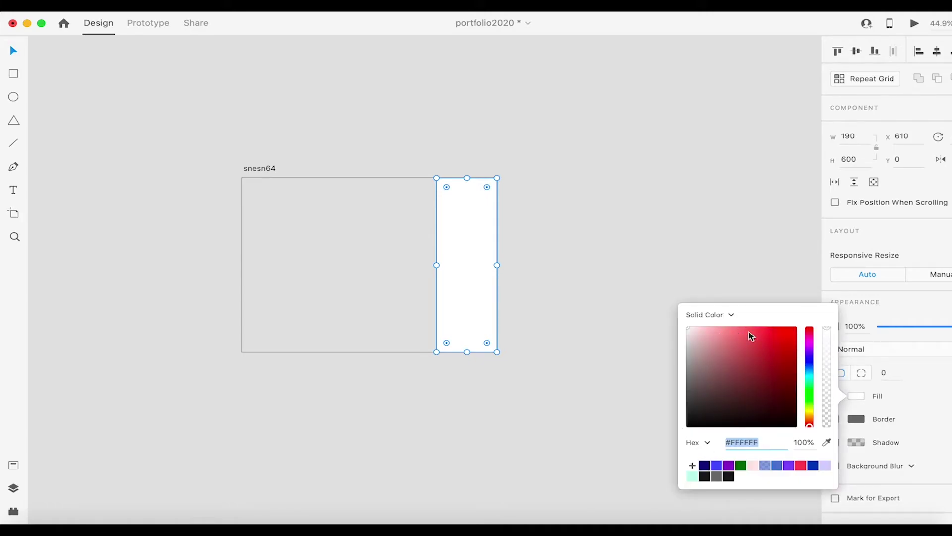
left_click(729, 382)
left_click(796, 338)
left_click_drag(818, 353, 799, 363)
left_click(729, 360)
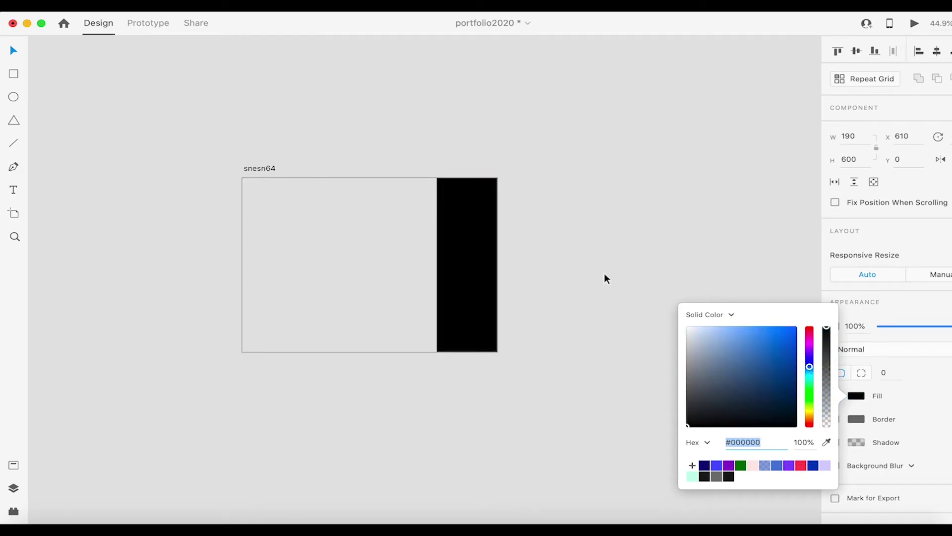
- Try a linear gradient fill starting with red #BF2626 on the rectangle, and return it to solid black #000000
left_click(720, 314)
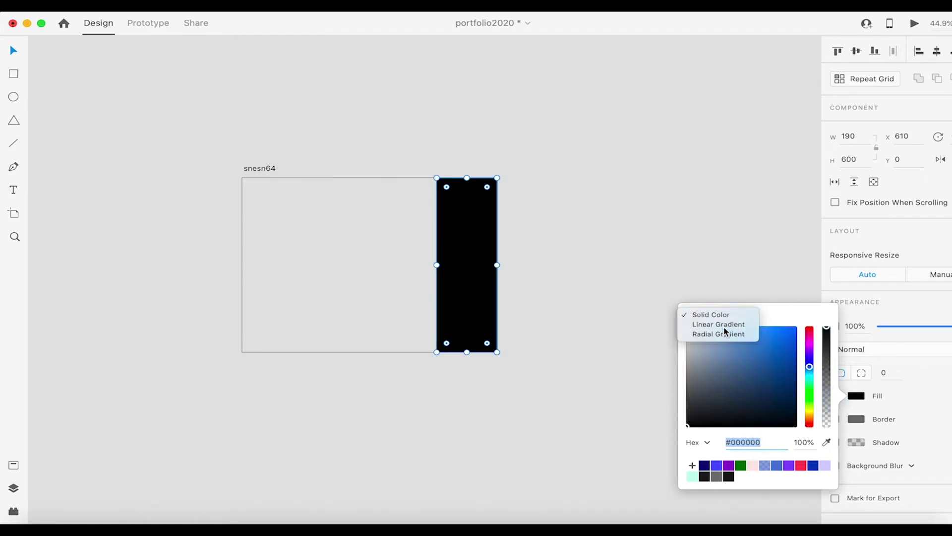
left_click(724, 324)
left_click_drag(761, 361, 776, 360)
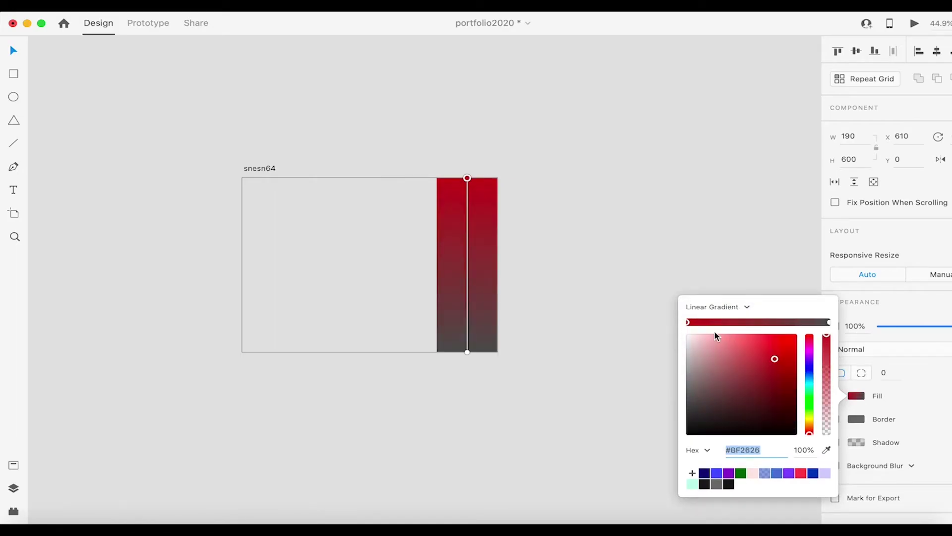
left_click(725, 311)
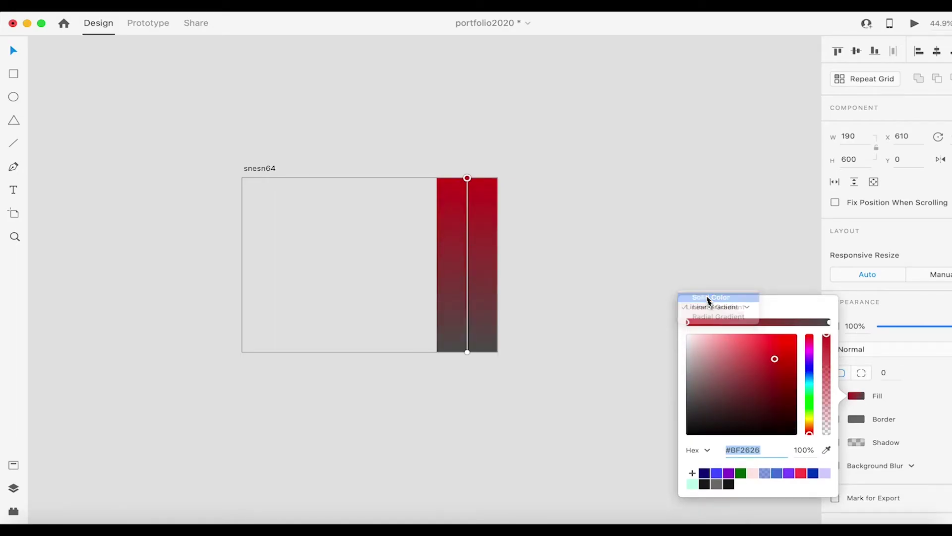
left_click(722, 297)
mouse_move(693, 356)
left_mouse_down()
mouse_move(644, 334)
mouse_move(613, 471)
left_mouse_up()
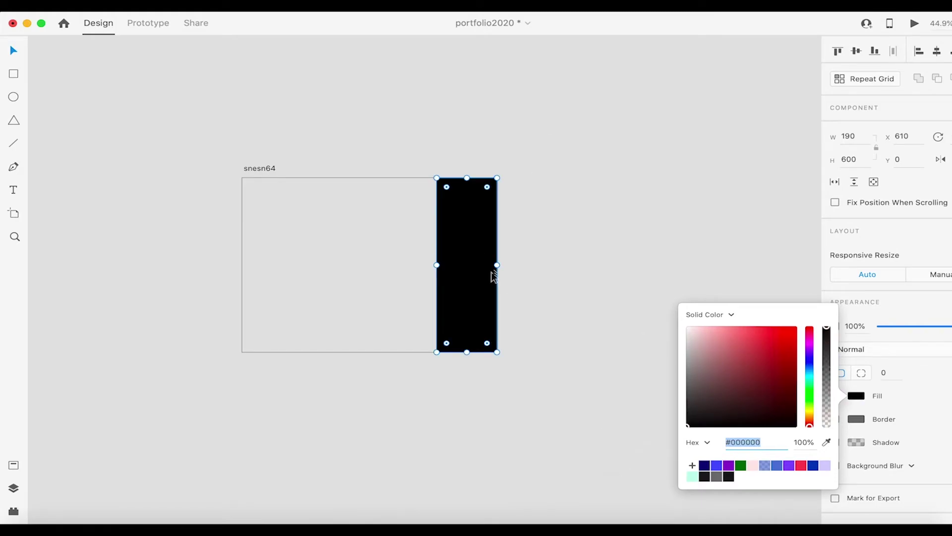
- Export the snesn64 artboard as a PNG for Design into the Twitch folder
left_click(552, 243)
left_click(266, 170)
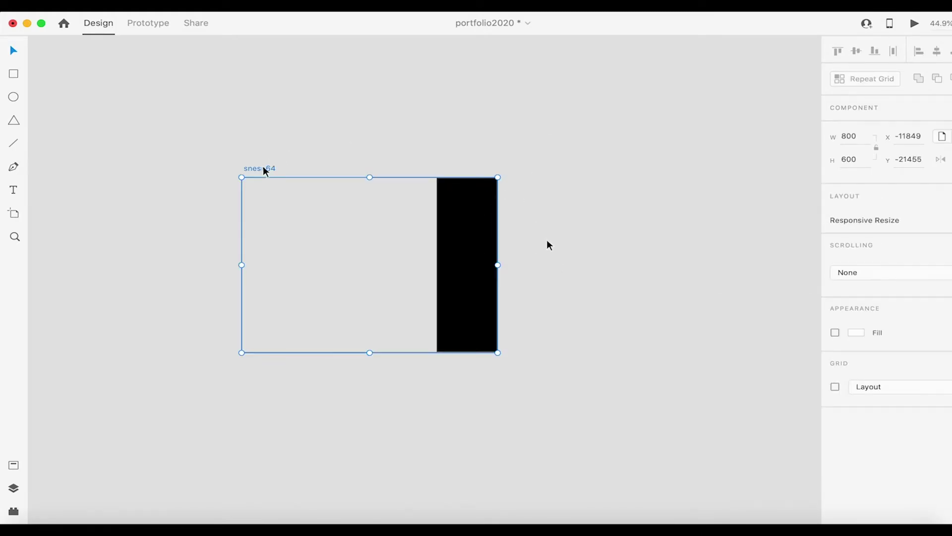
left_click(42, 6)
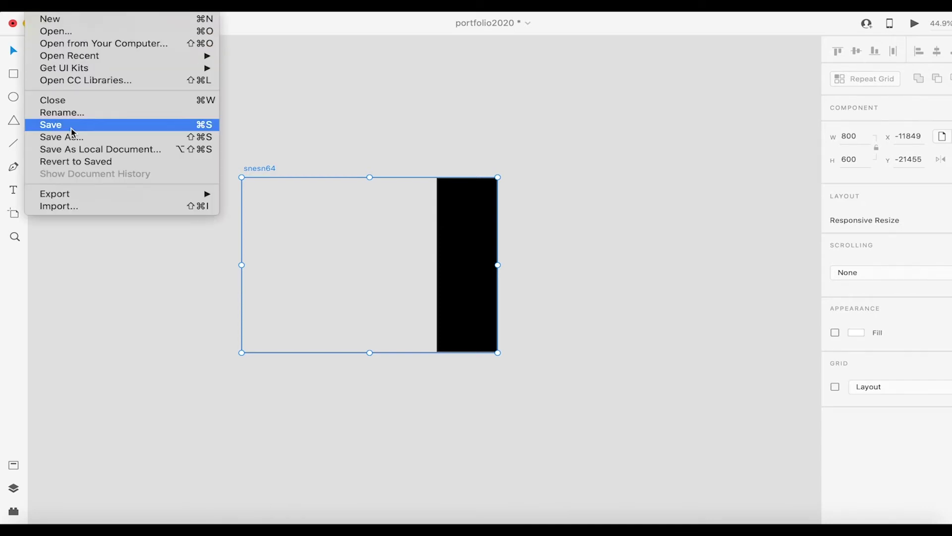
mouse_move(109, 199)
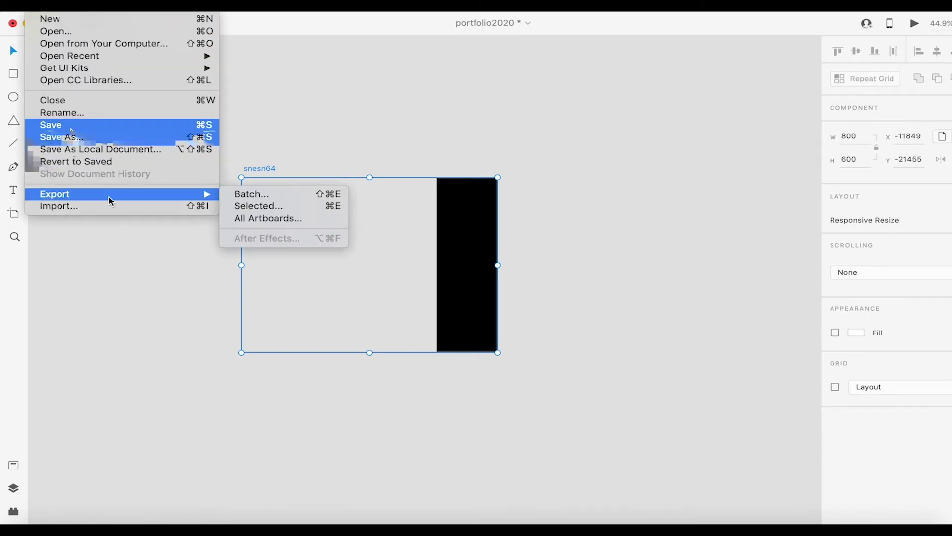
left_click(253, 207)
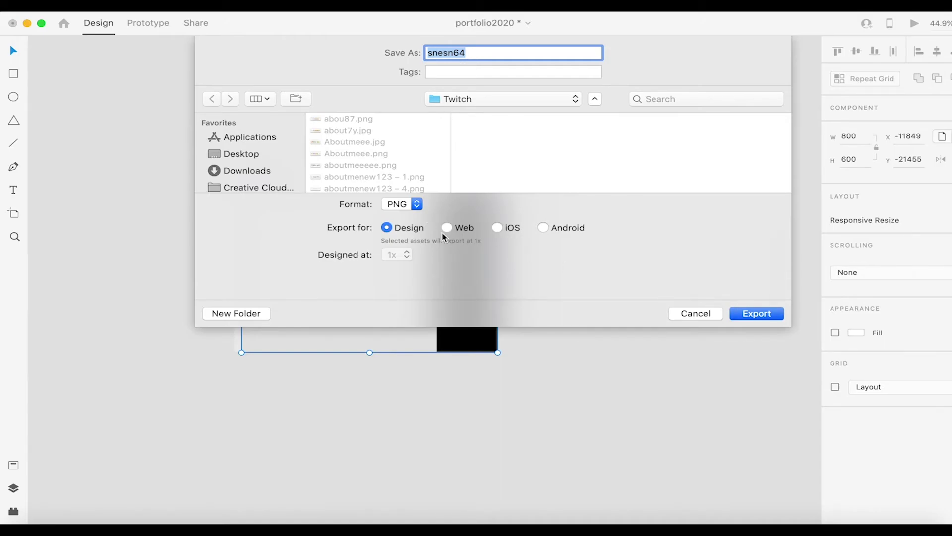
left_click(419, 205)
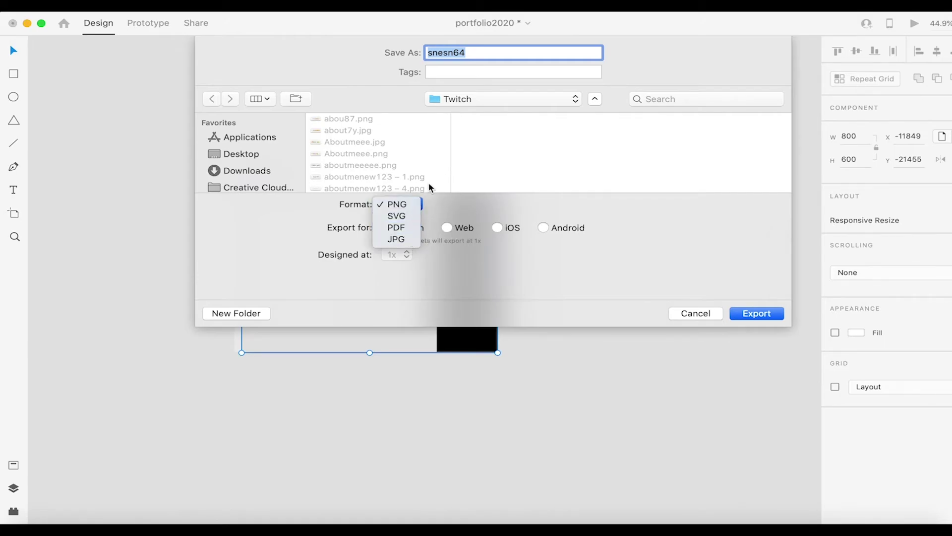
left_click(406, 206)
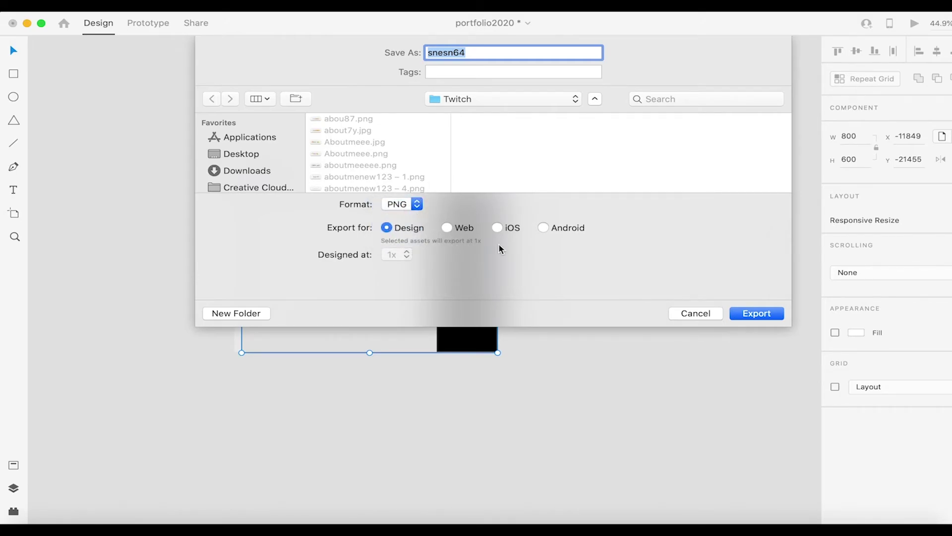
left_click(757, 315)
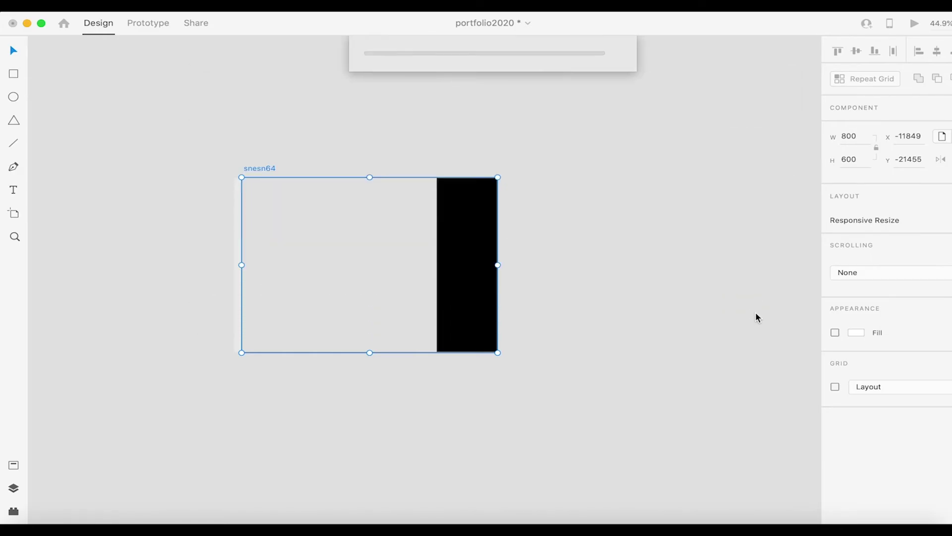
- Switch to Streamlabs OBS and add a new image source named snes n64 background to the Setting up SNES/N64 scene
left_click(789, 529)
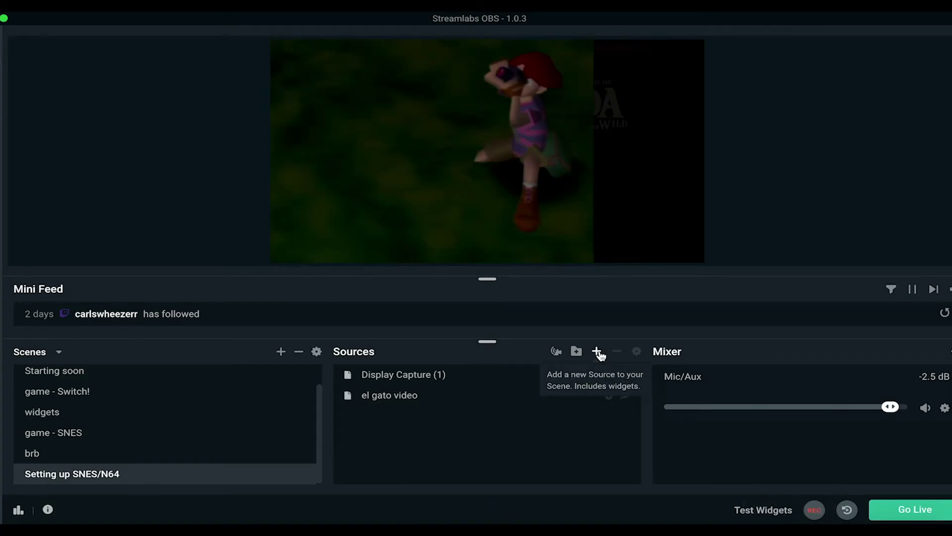
left_click(600, 353)
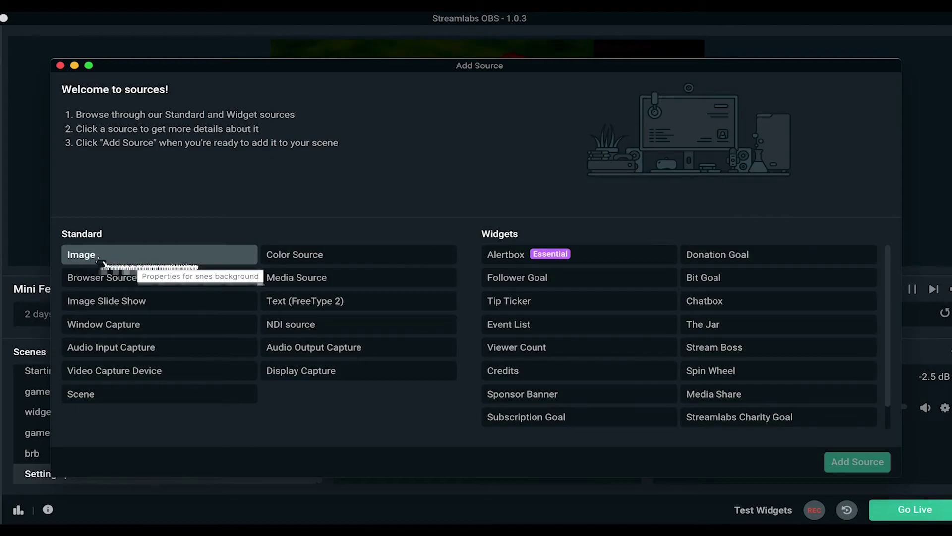
left_click(88, 261)
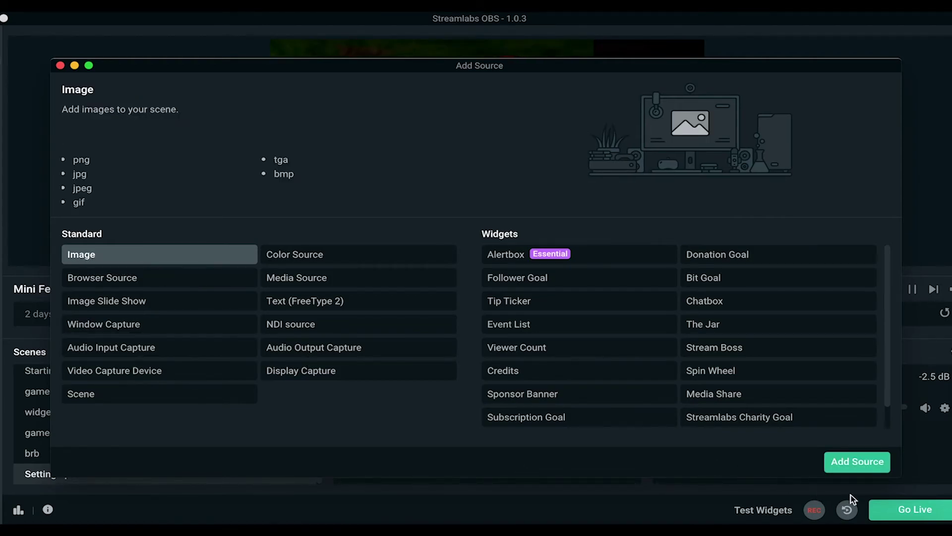
left_click(858, 466)
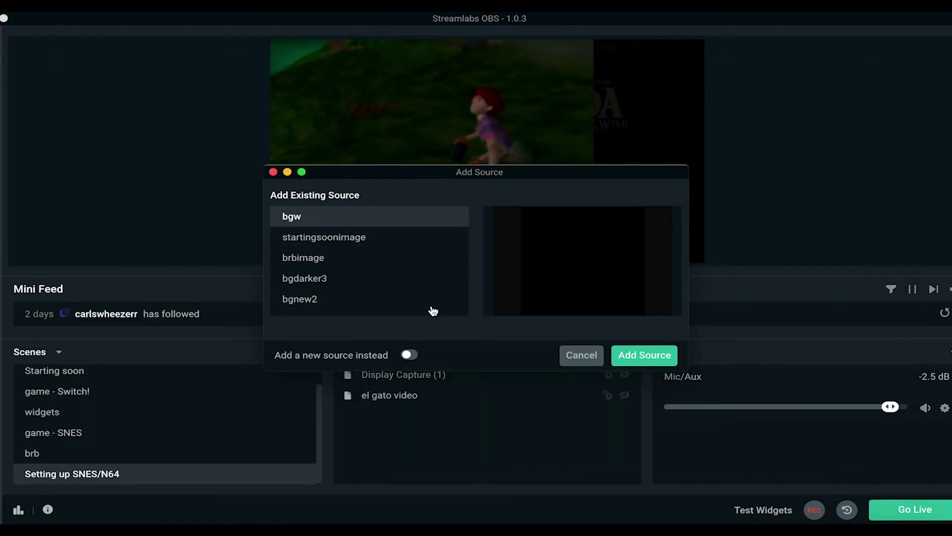
left_click(409, 355)
double_click(389, 236)
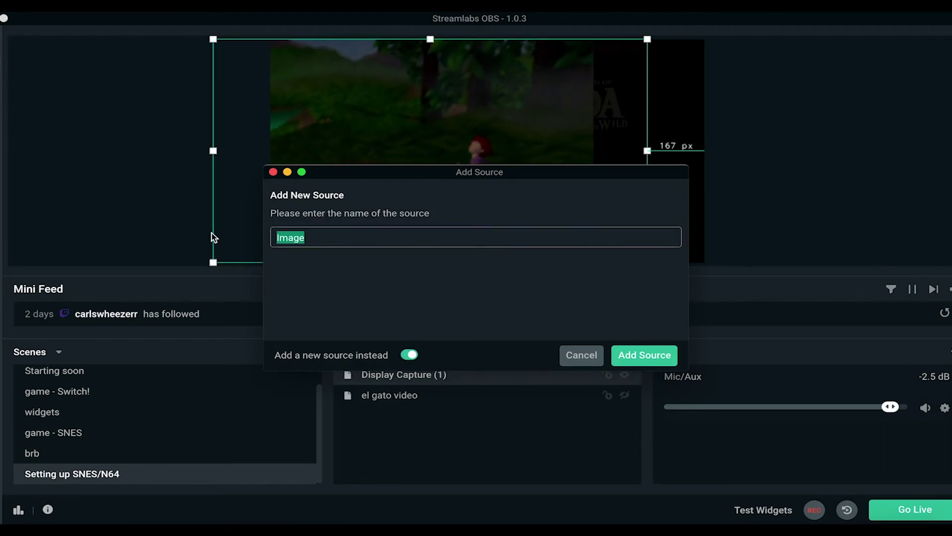
type("snes n6")
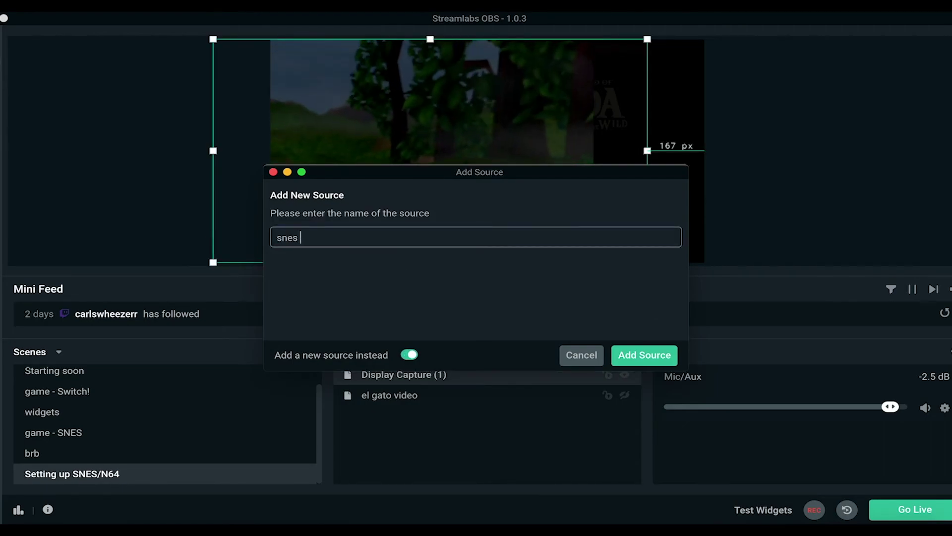
type("4 bac")
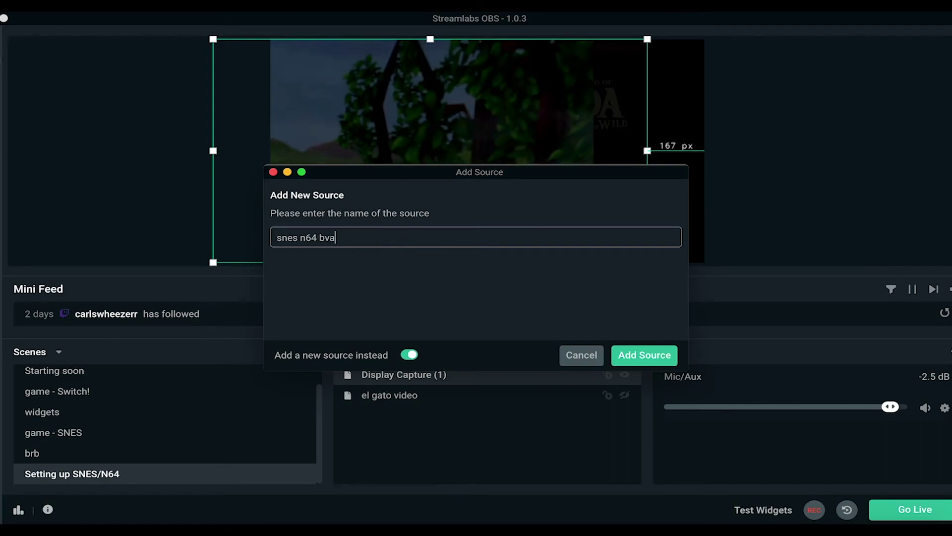
type("kground")
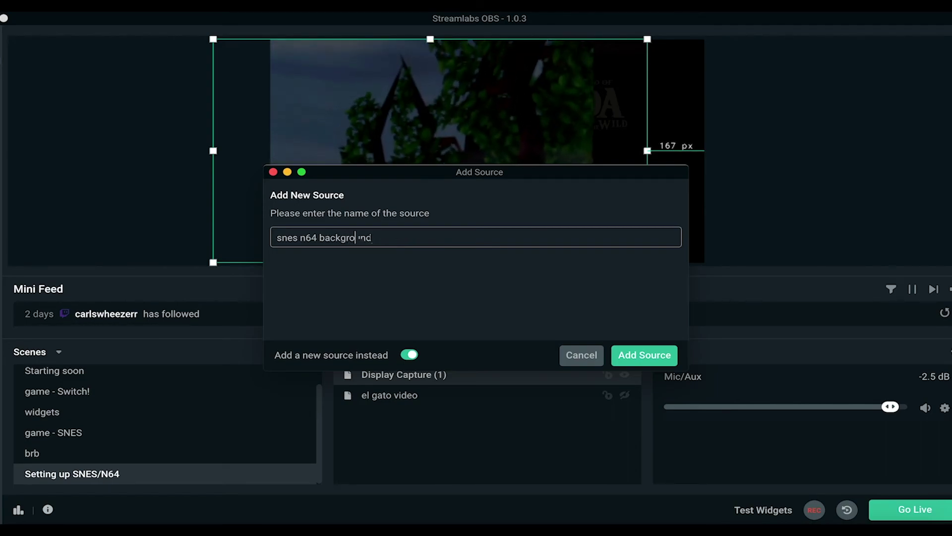
left_click(644, 353)
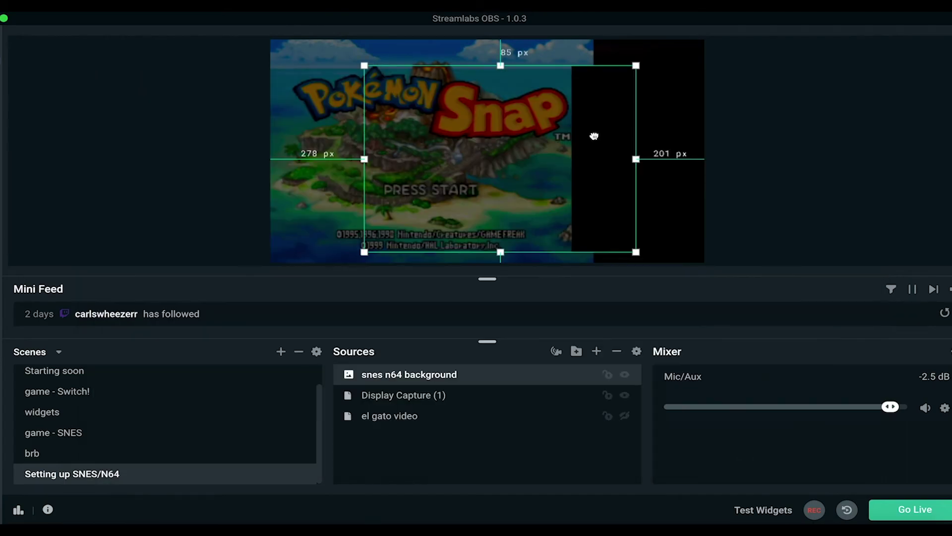
- Align the overlay image with the canvas's upper-right corner and enlarge it until its black strip covers the area beside the gameplay
left_click_drag(595, 155, 661, 114)
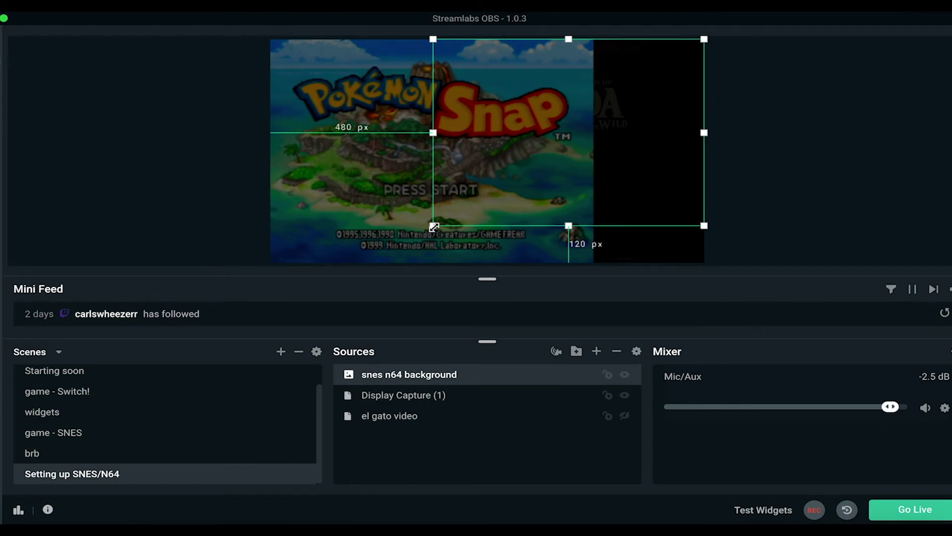
left_click_drag(434, 227, 233, 236)
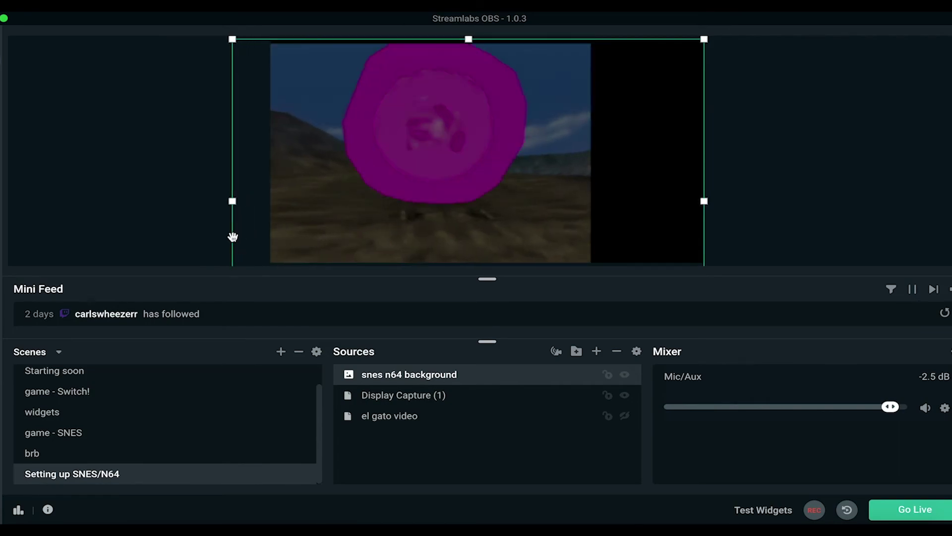
left_click(126, 96)
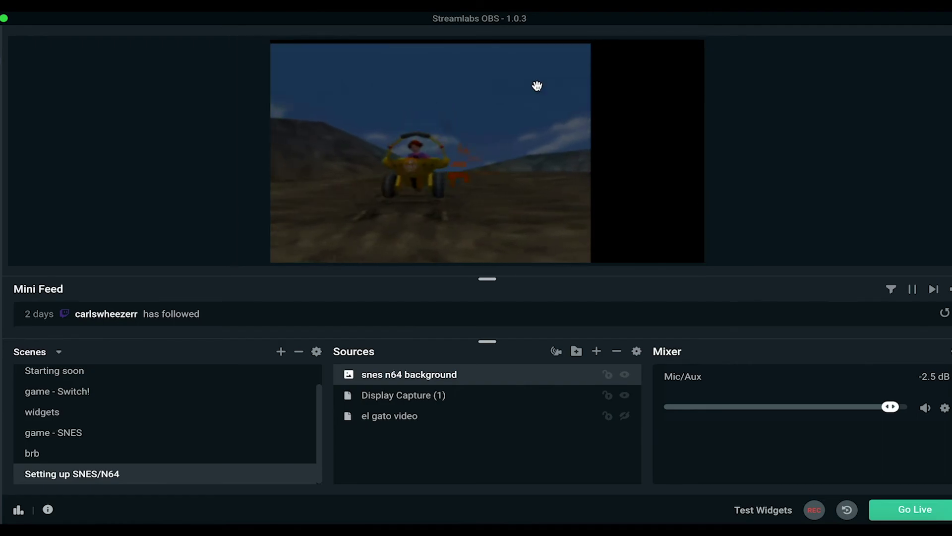
left_click(644, 99)
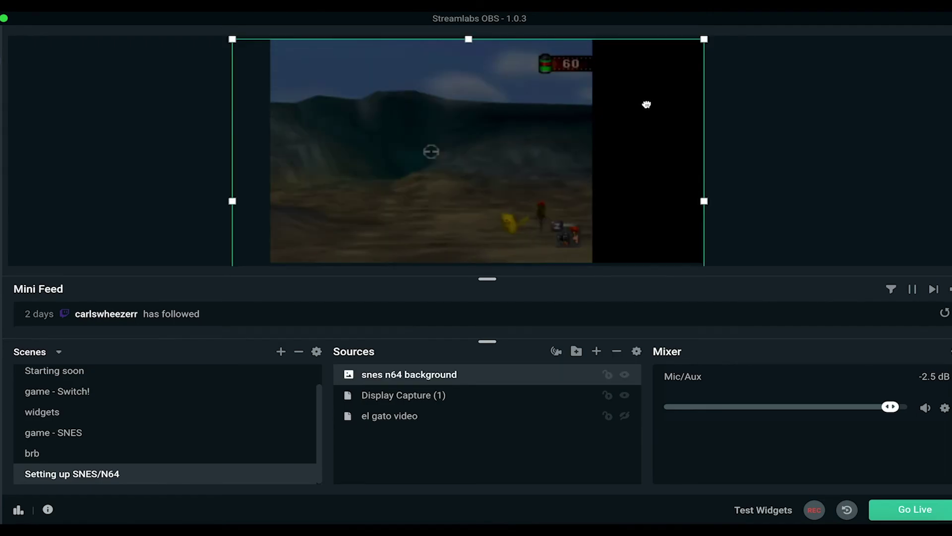
left_click(786, 99)
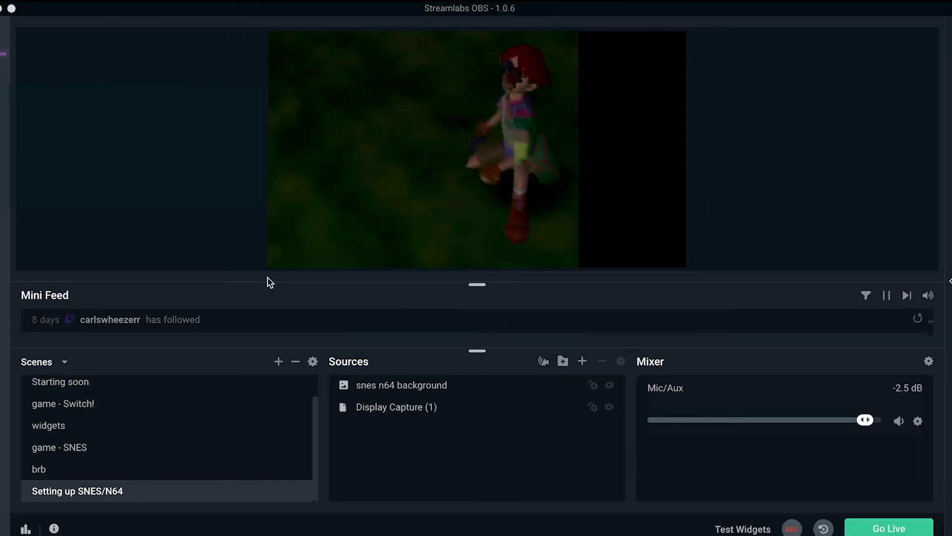
- Try placing the snes n64 background source below Display Capture (1), and return it to the top of the source order
left_click(419, 412)
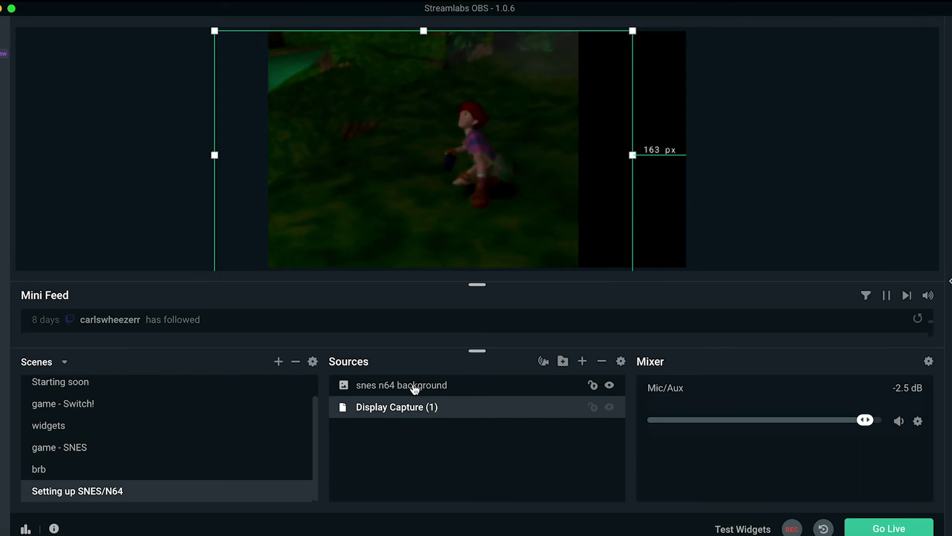
left_click(421, 391)
left_click_drag(422, 397, 421, 416)
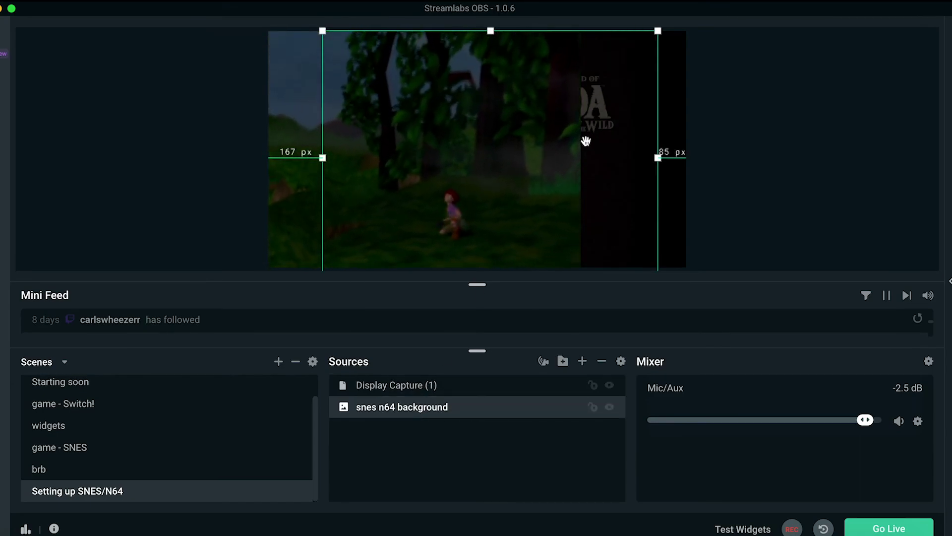
left_click_drag(423, 396, 423, 383)
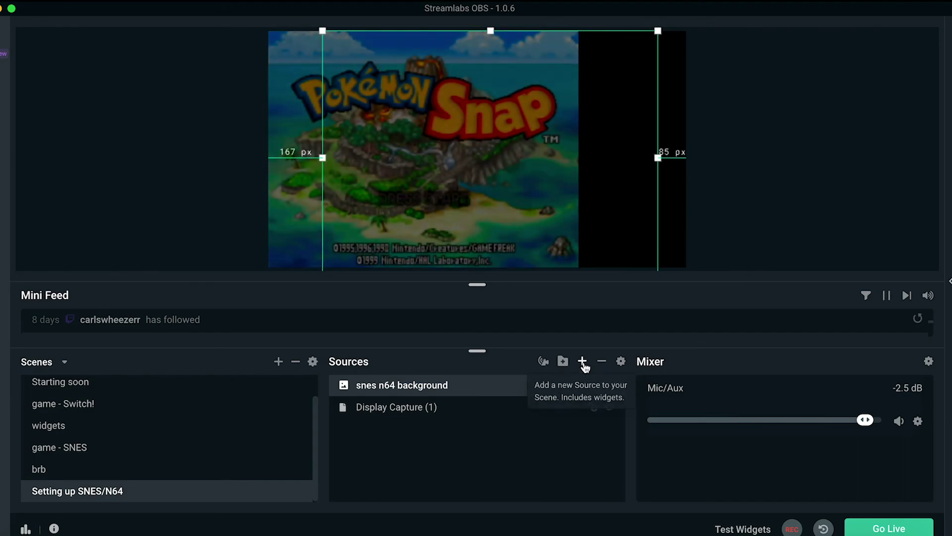
left_click(583, 363)
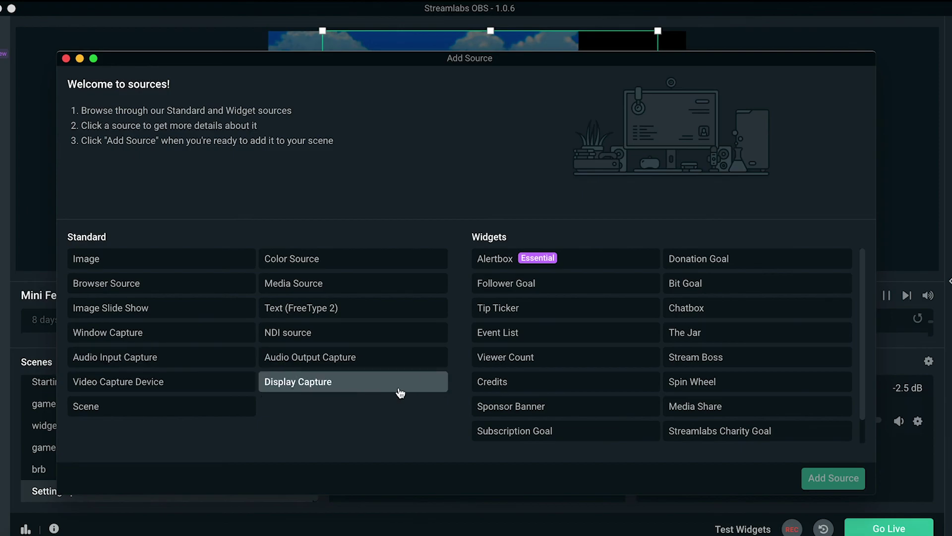
key("Escape")
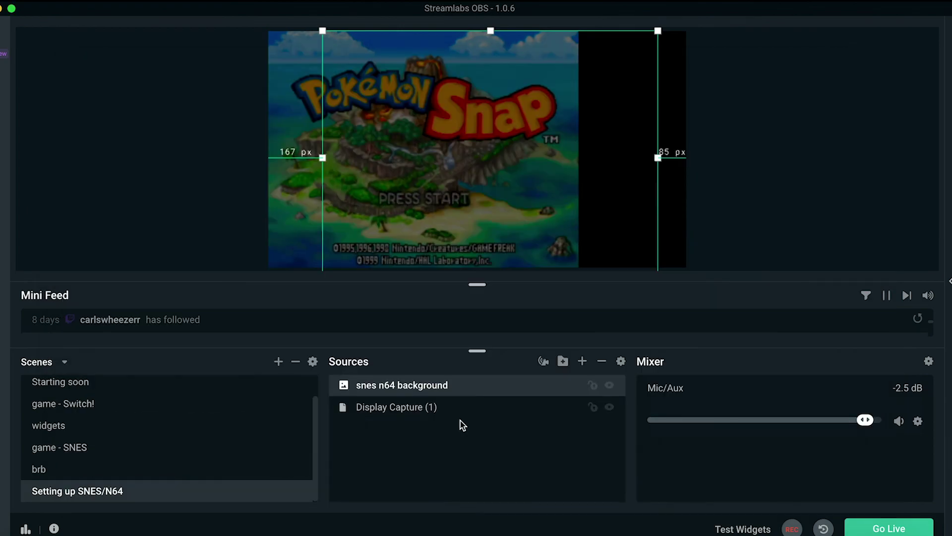